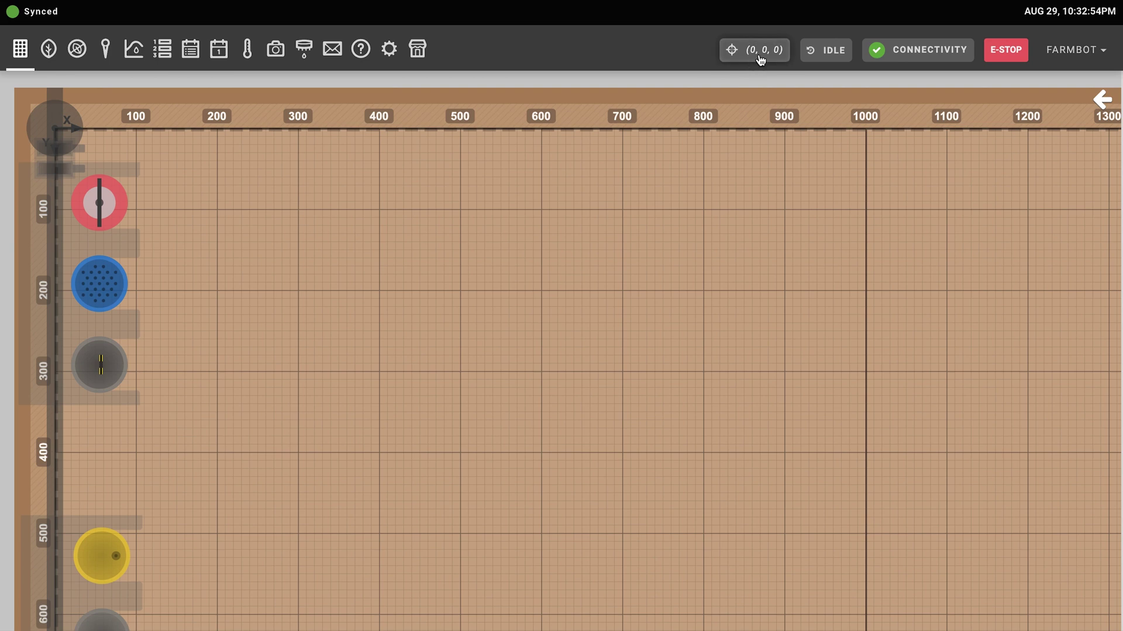
Bring up the Move controls panel from the (0, 0, 0) position button in the top bar
{"action": "left_click", "coordinate": [756, 59]}
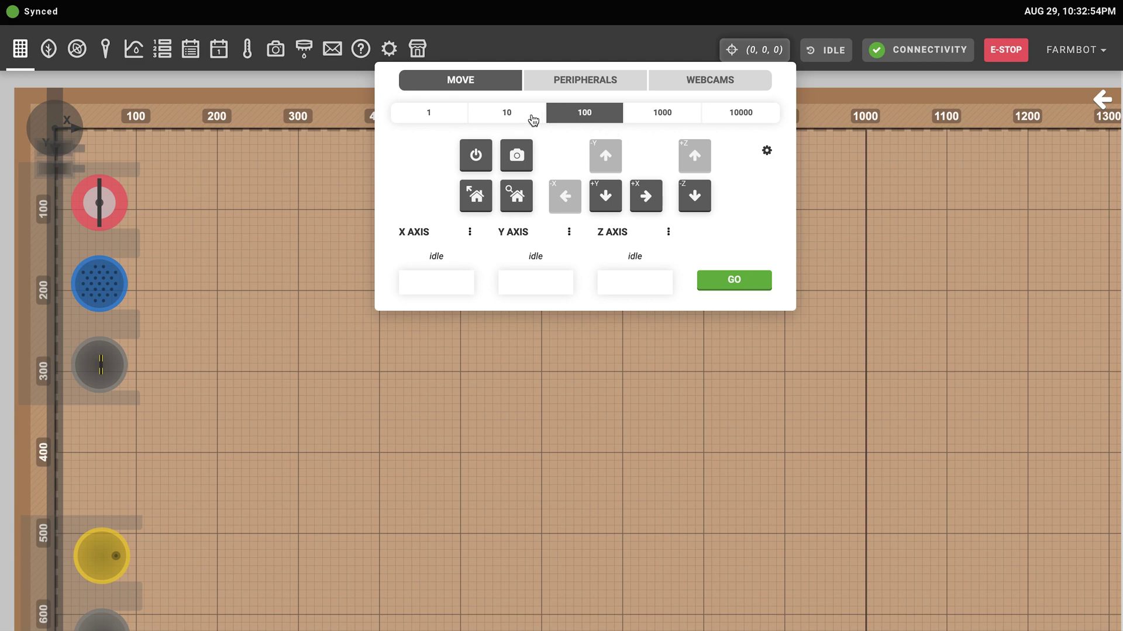
Set the jog step to 100, then jog twice along +X and twice along +Y to (199, 198, 0)
{"action": "left_click", "coordinate": [675, 117]}
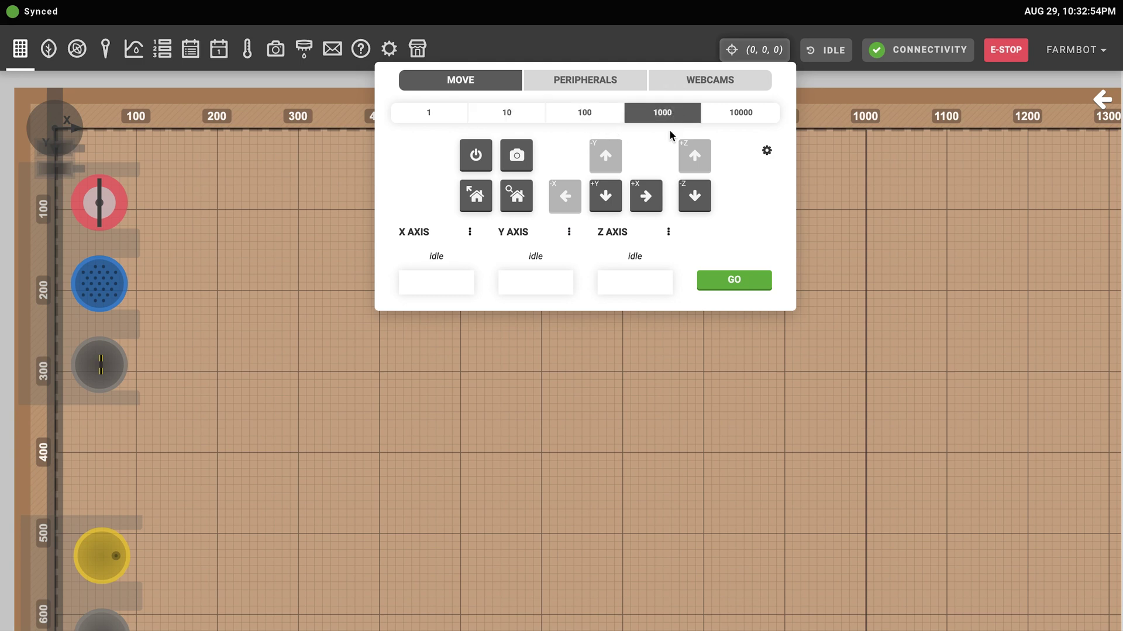
{"action": "left_click", "coordinate": [605, 123]}
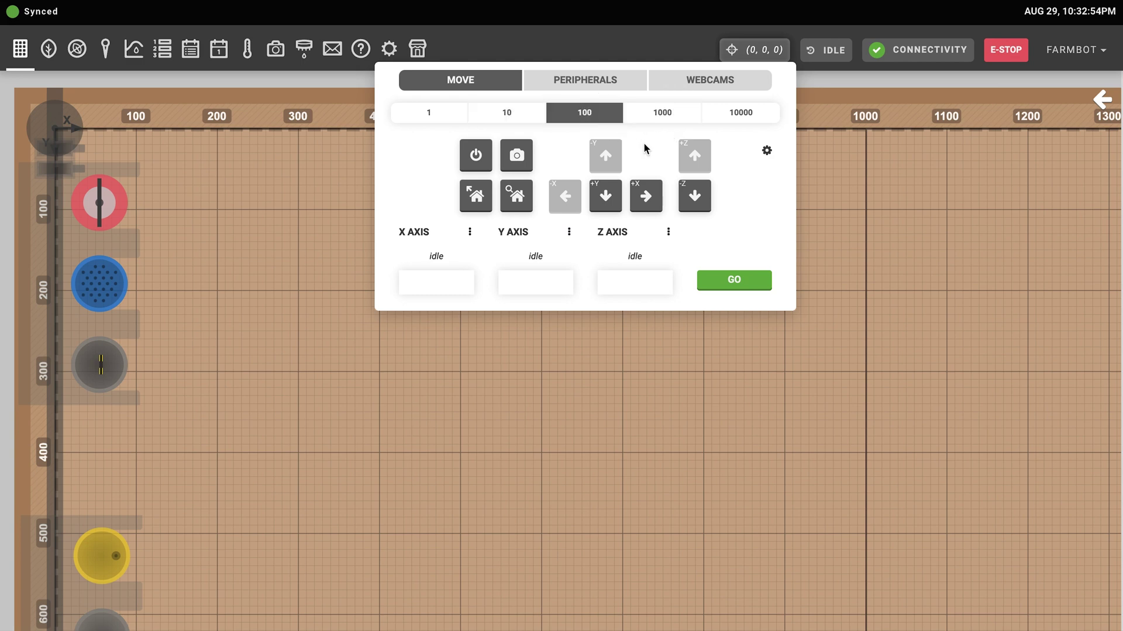
{"action": "left_click", "coordinate": [646, 198]}
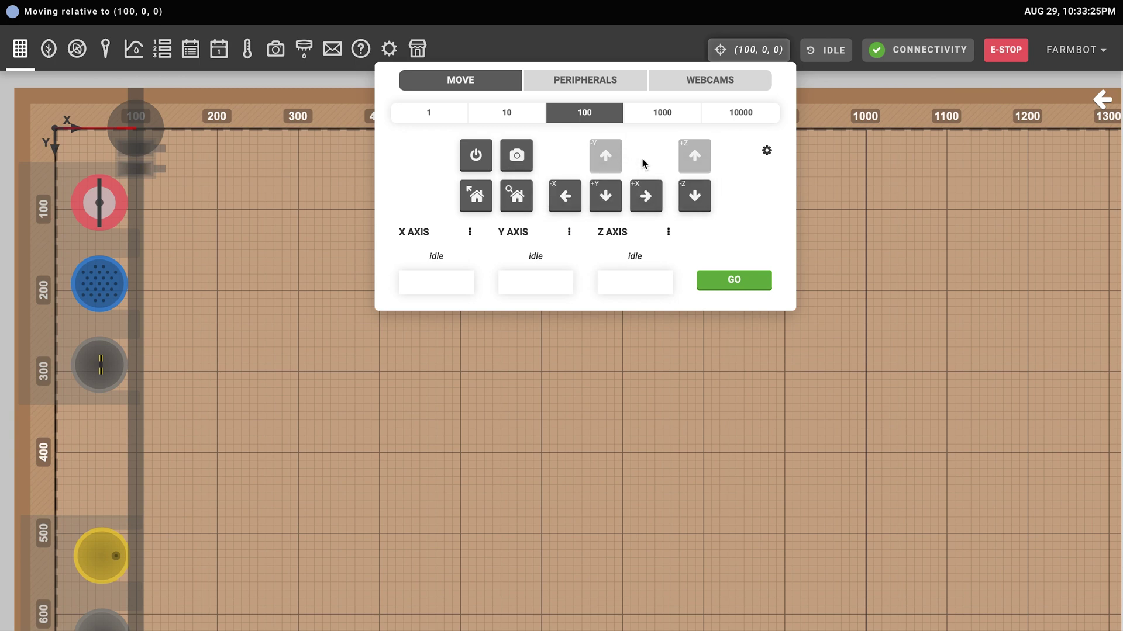
{"action": "left_click", "coordinate": [646, 199]}
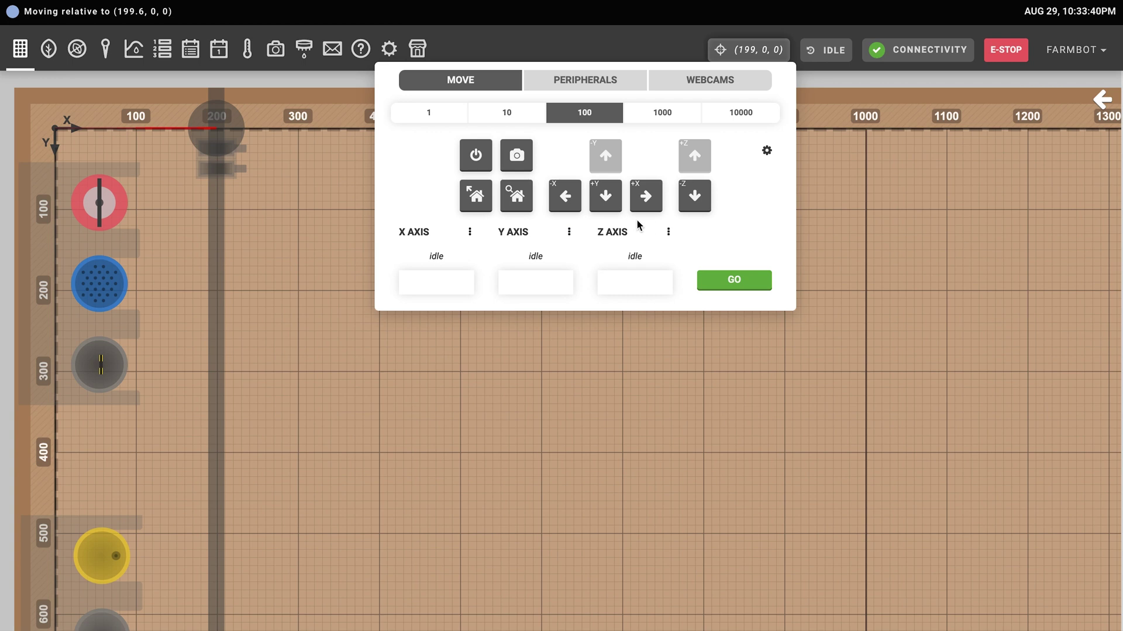
{"action": "left_click", "coordinate": [608, 199]}
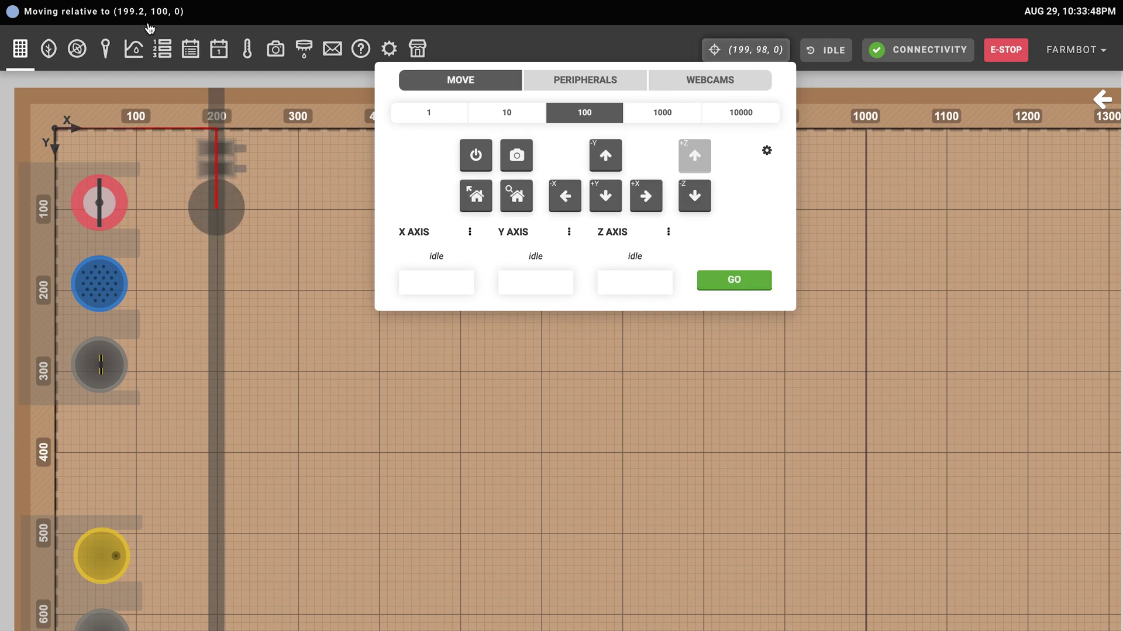
{"action": "left_click", "coordinate": [606, 197]}
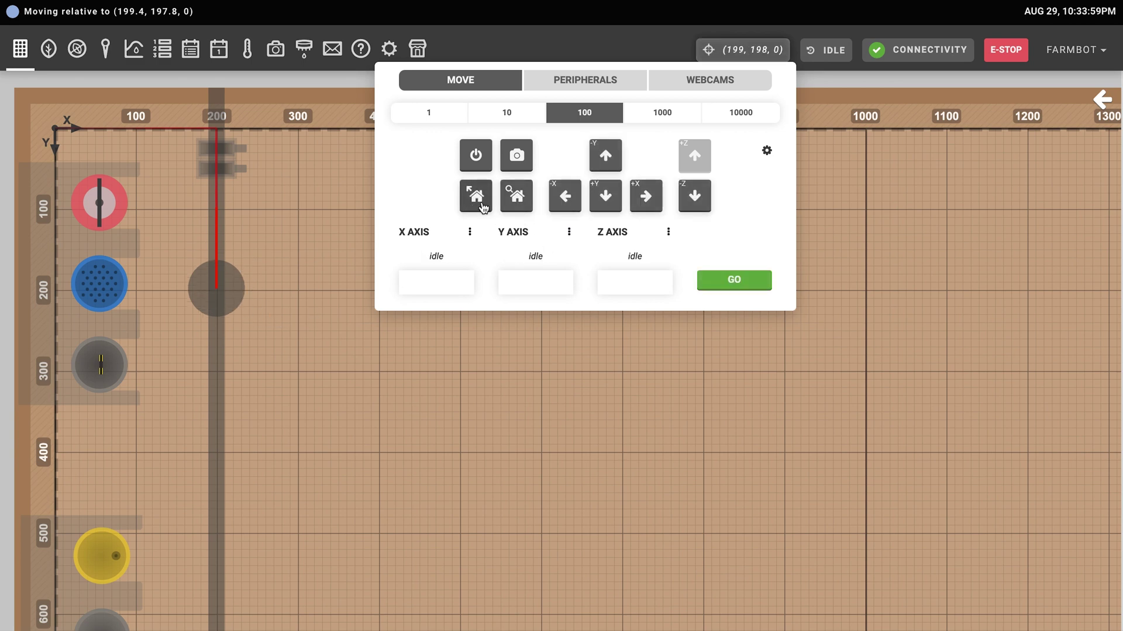
Take a camera photo, send the bot to X 300, Y 300, and show the Peripherals controls
{"action": "left_click", "coordinate": [516, 167]}
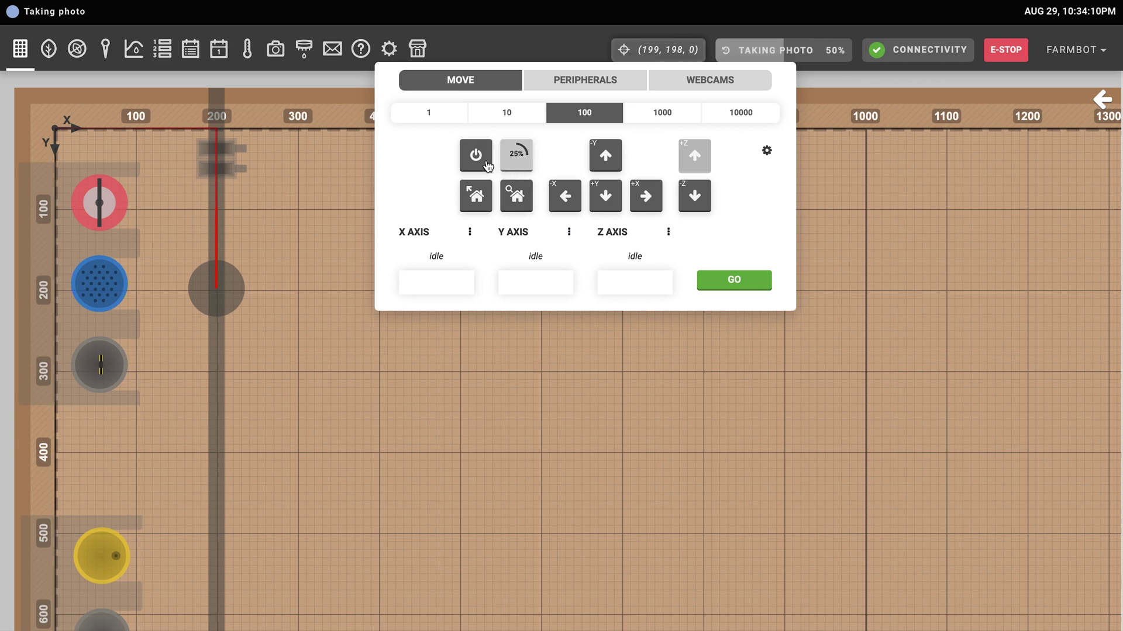
{"action": "left_click", "coordinate": [481, 161]}
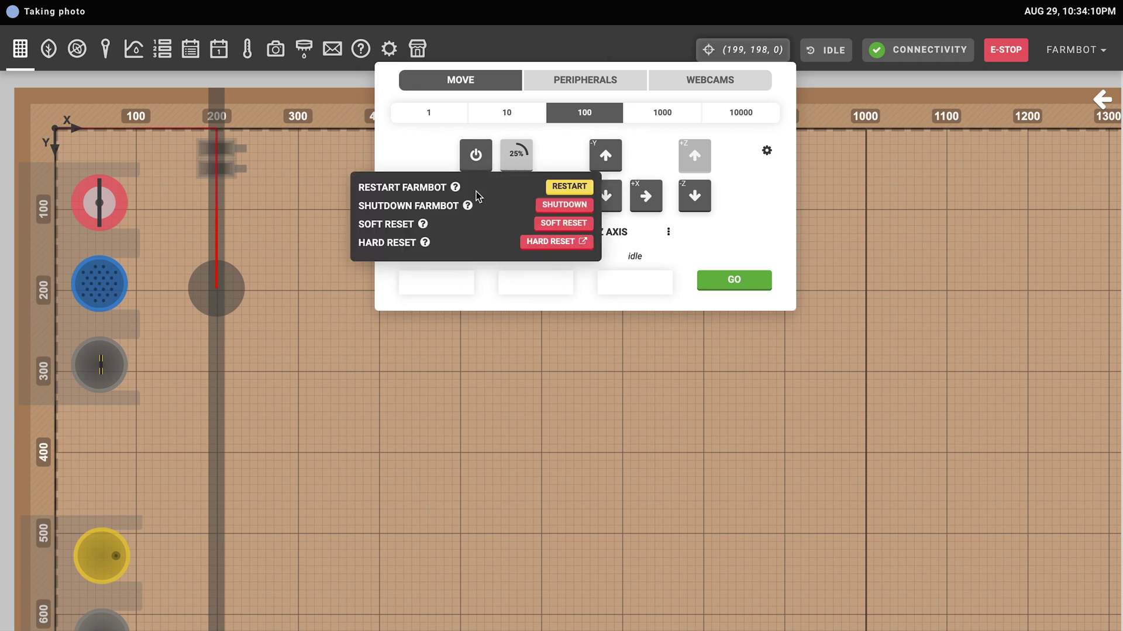
{"action": "left_click", "coordinate": [479, 157]}
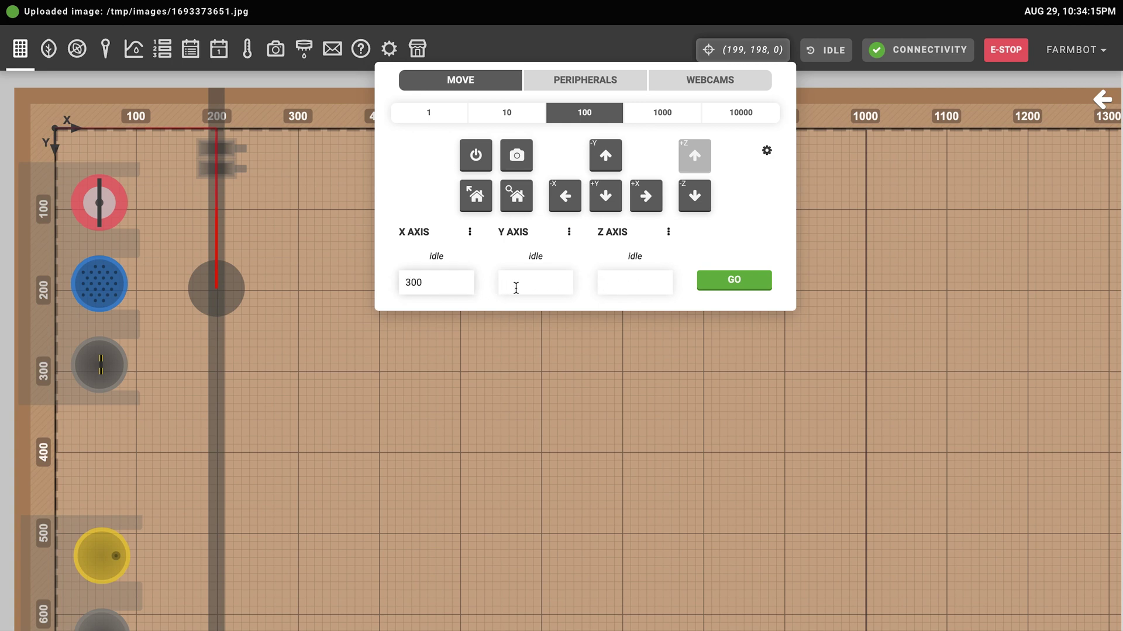
{"action": "left_click", "coordinate": [727, 285]}
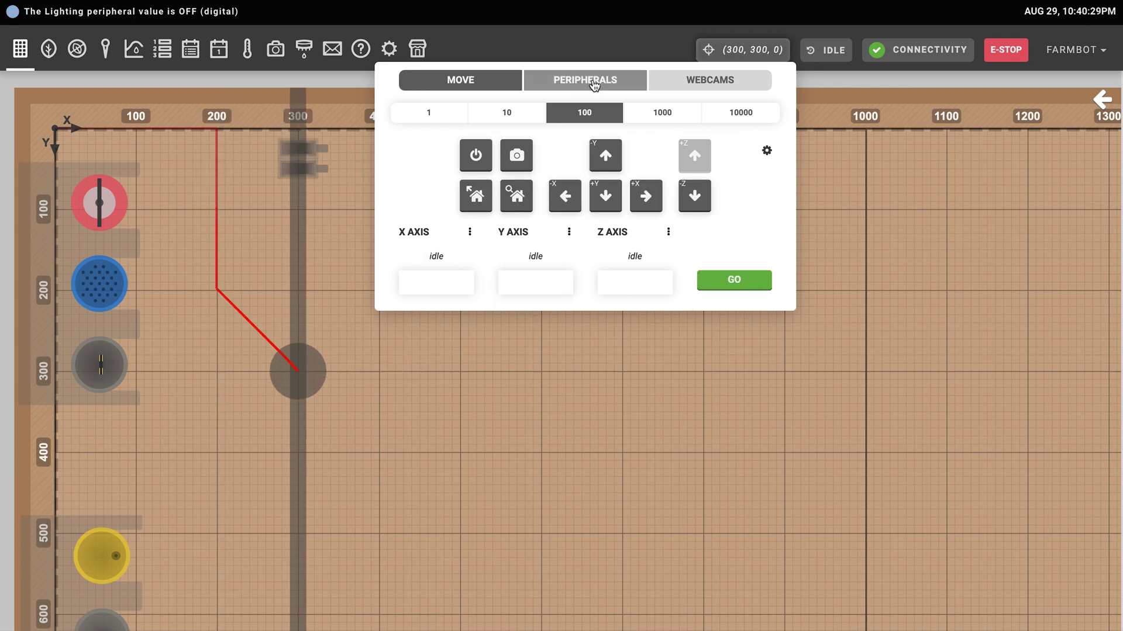
{"action": "left_click", "coordinate": [594, 85]}
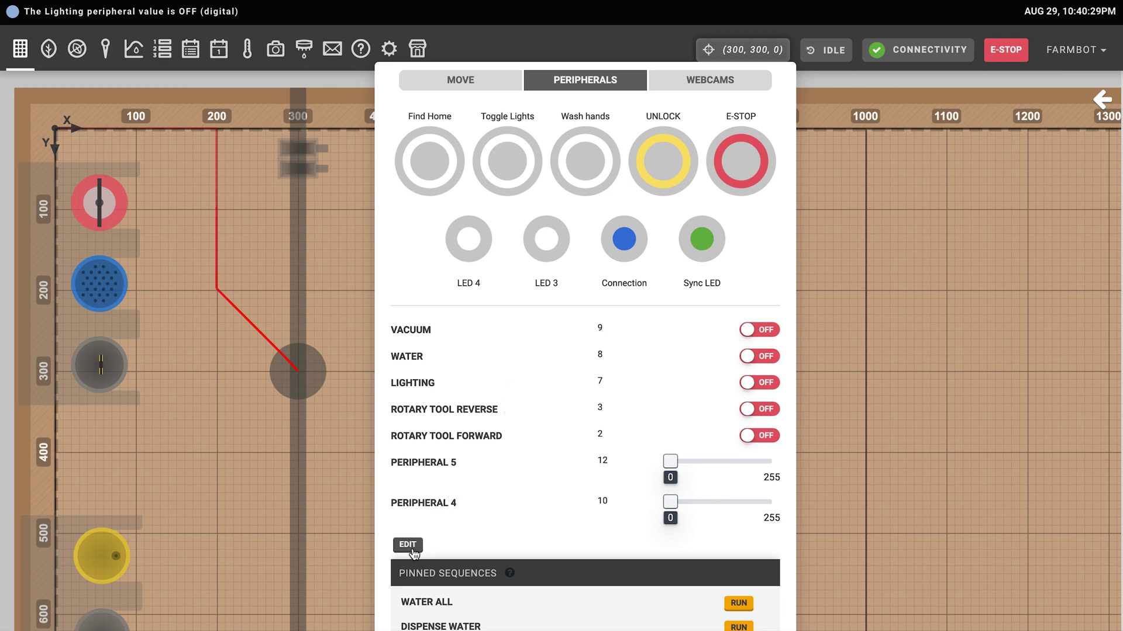
In peripheral edit mode, look through the pin and mode choices for Rotary Tool Reverse
{"action": "left_click", "coordinate": [408, 546]}
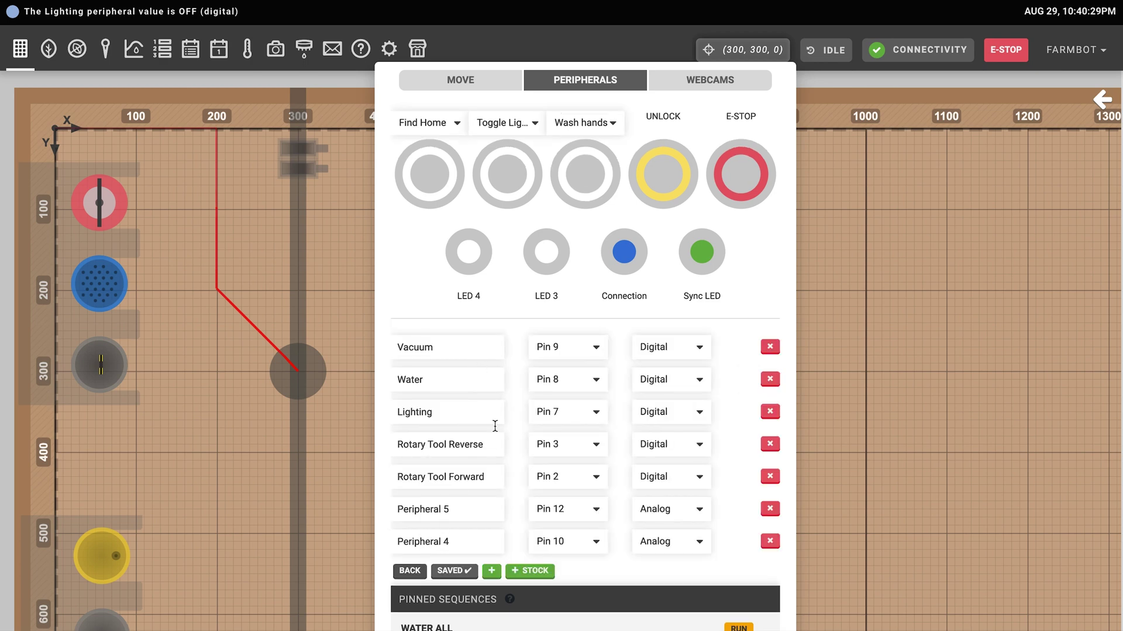
{"action": "left_click", "coordinate": [577, 450]}
{"action": "left_click", "coordinate": [579, 451]}
{"action": "left_click", "coordinate": [656, 446]}
Leave editing unchanged, then switch the Lighting output (pin 7) on and back off
{"action": "left_click", "coordinate": [656, 446]}
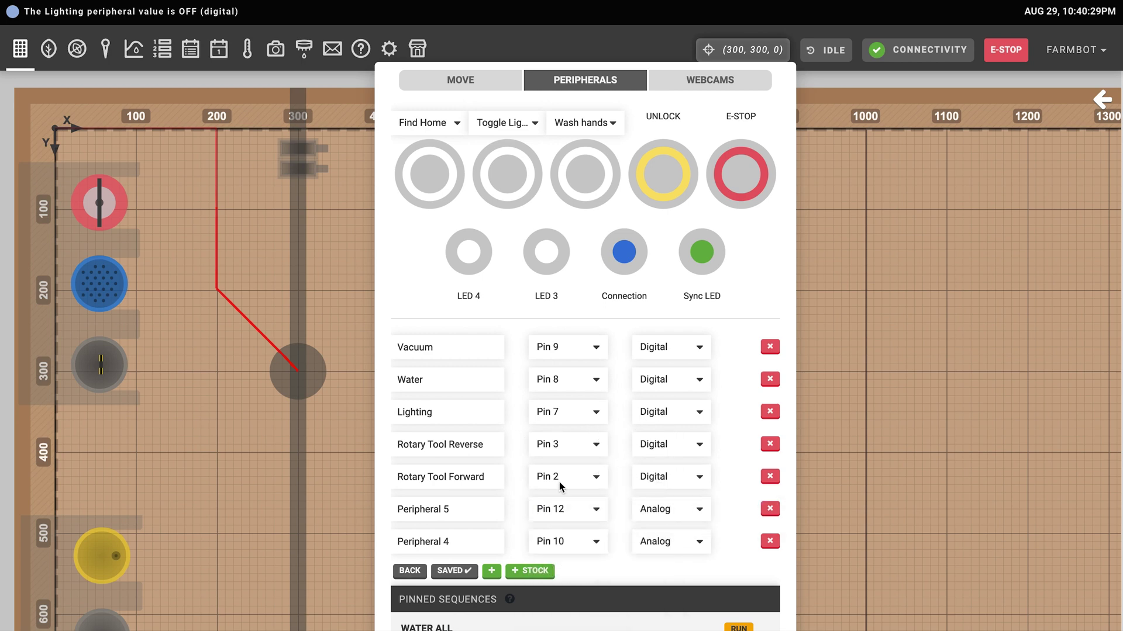
{"action": "left_click", "coordinate": [410, 571]}
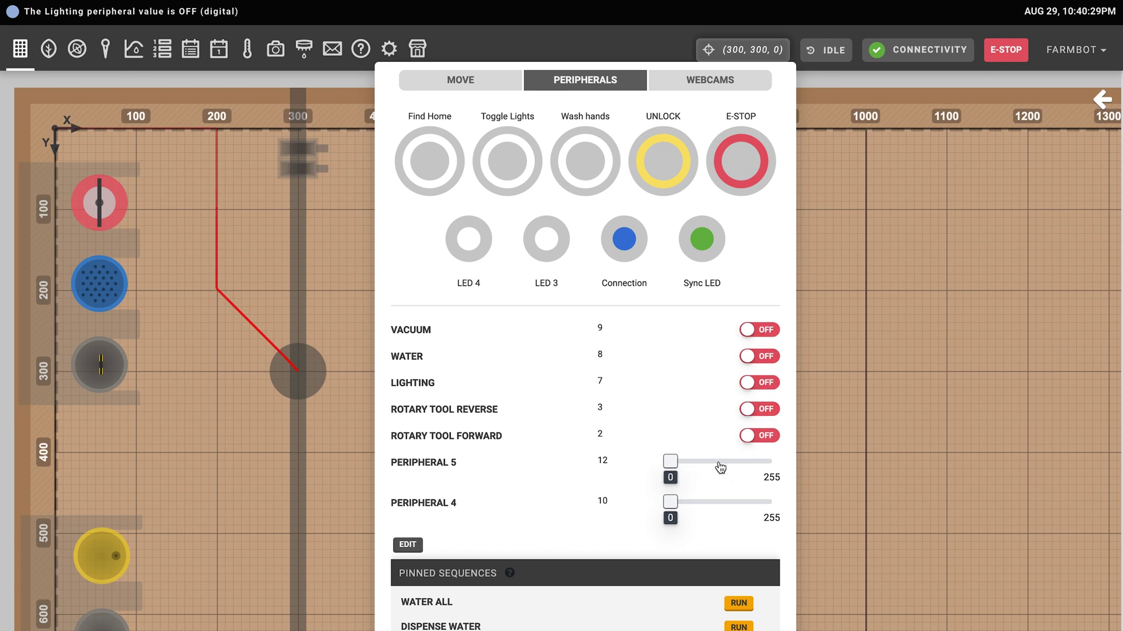
{"action": "left_click", "coordinate": [767, 384]}
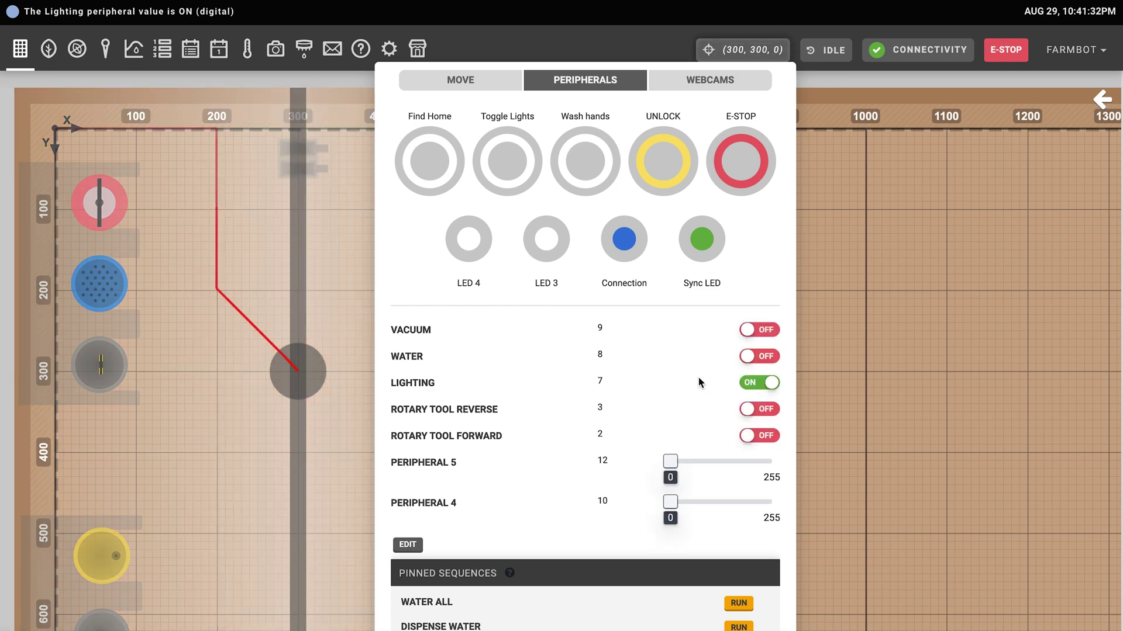
{"action": "left_click", "coordinate": [757, 386]}
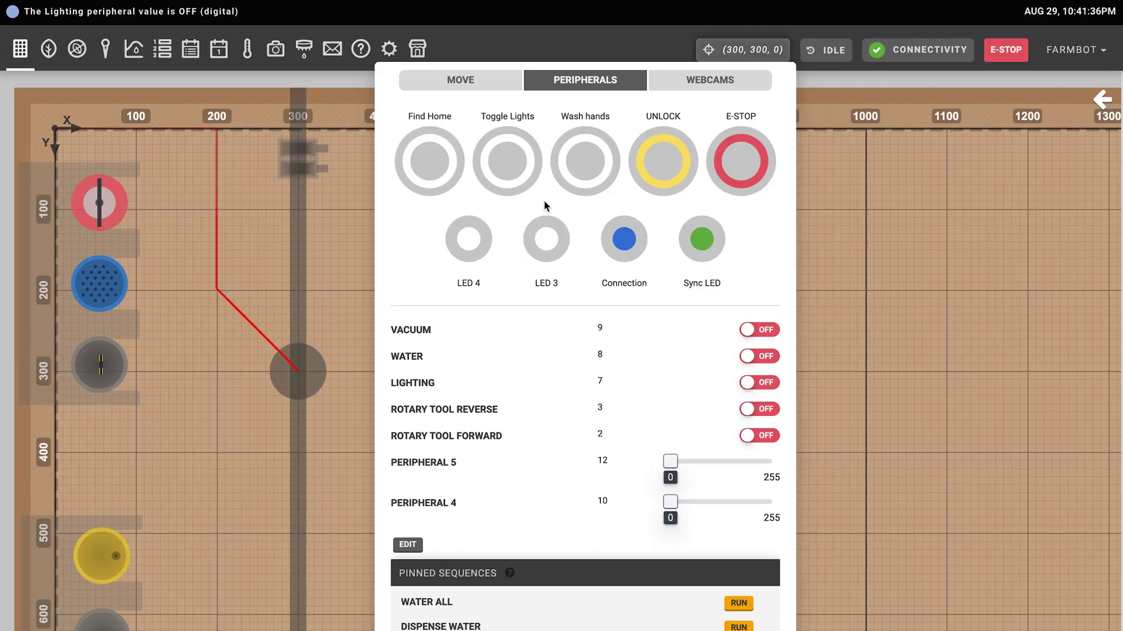
Run Find Home, Toggle Lights and Wash hands from the Peripherals tab buttons
{"action": "left_click", "coordinate": [438, 158]}
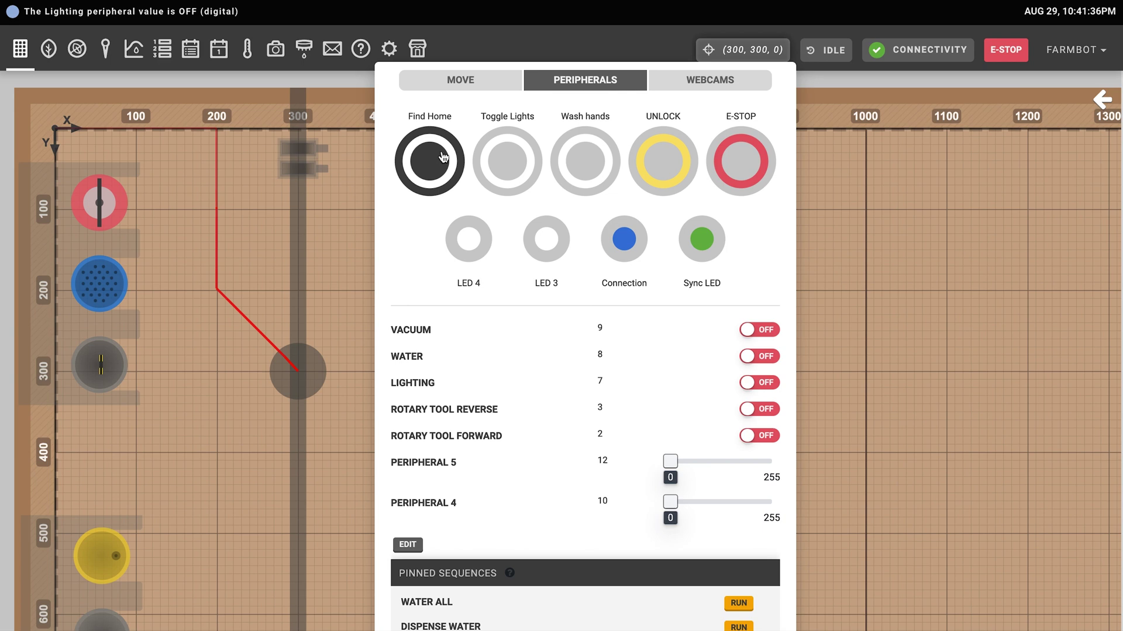
{"action": "left_click", "coordinate": [502, 160]}
{"action": "left_click", "coordinate": [588, 163]}
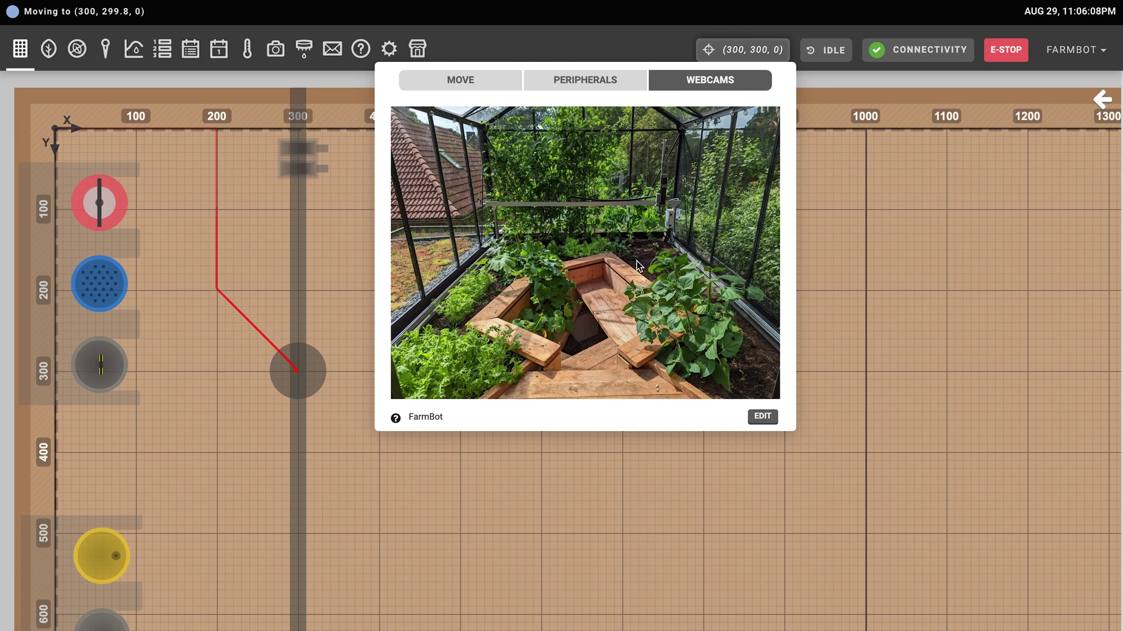
{"action": "left_click", "coordinate": [763, 417]}
{"action": "type", "text": "https://nest.googl"}
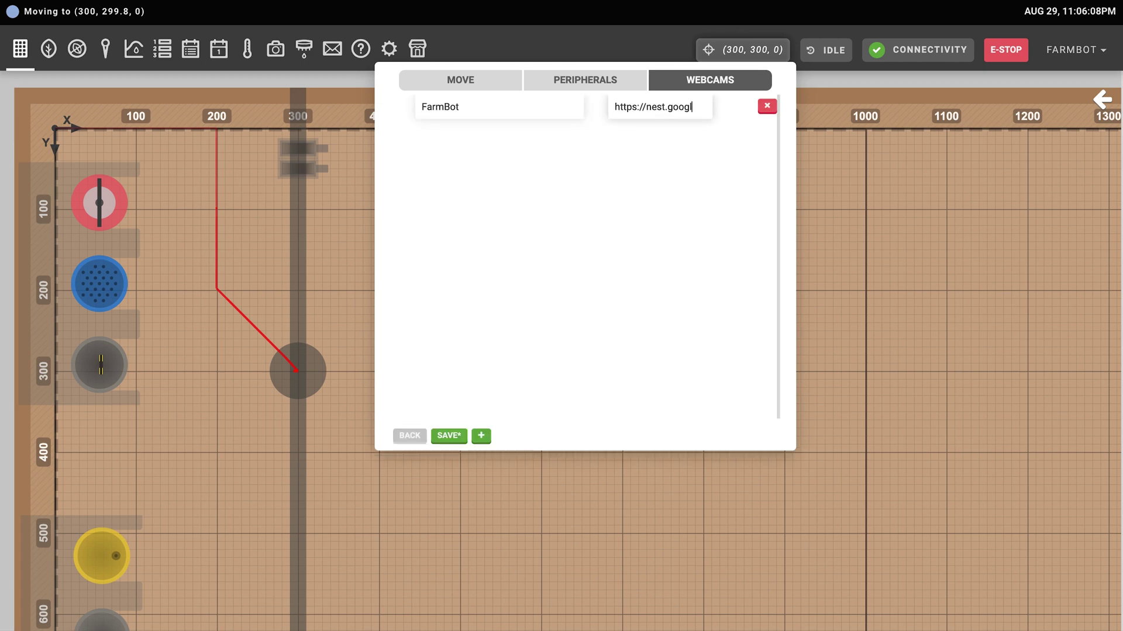
{"action": "type", "text": "e.com"}
{"action": "left_click", "coordinate": [449, 436]}
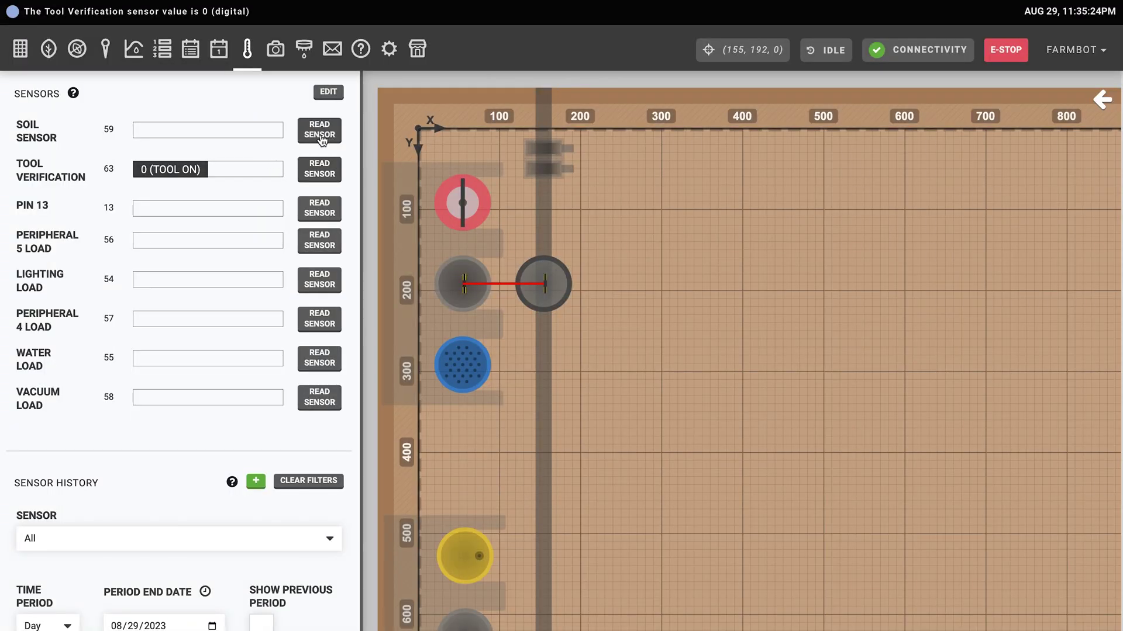
Read the Soil Sensor (pin 59), which returns 228
{"action": "left_click", "coordinate": [320, 135]}
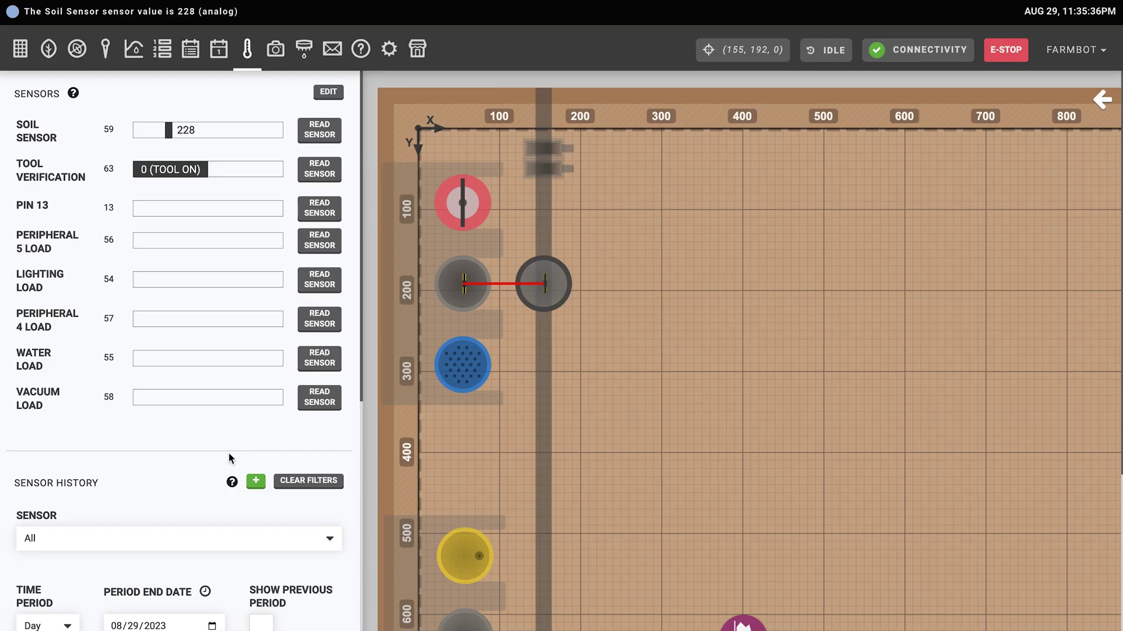
{"action": "scroll", "coordinate": [229, 453], "scroll_direction": "down", "scroll_amount": 5}
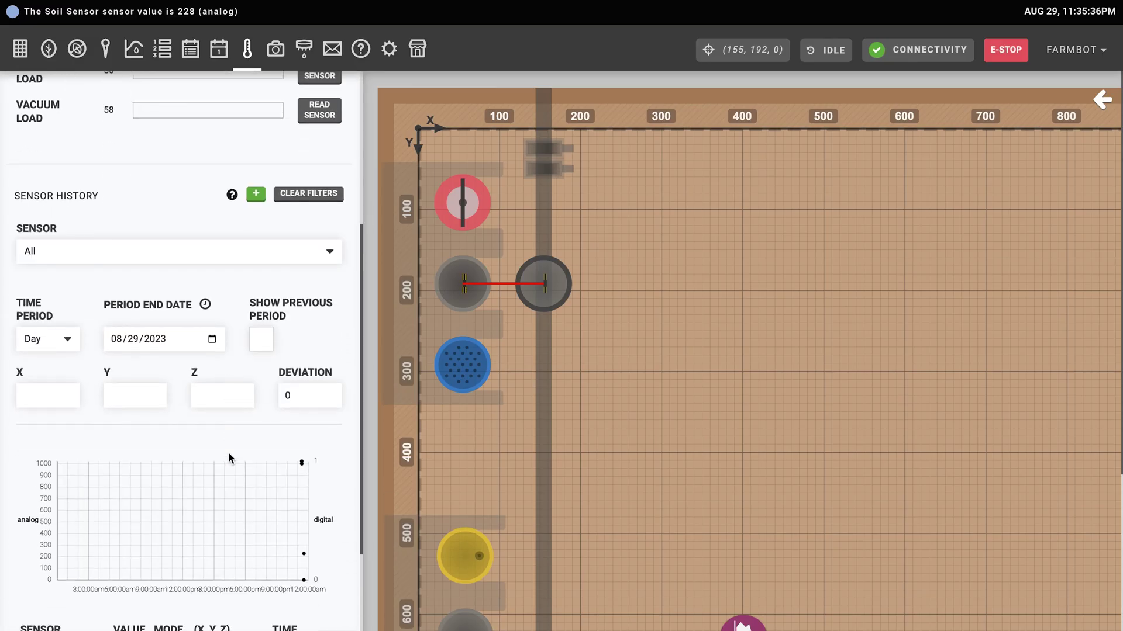
Scroll down to the sensor readings table, leaving the sensor filter at All and period at Day
{"action": "scroll", "coordinate": [229, 458], "scroll_direction": "down", "scroll_amount": 1}
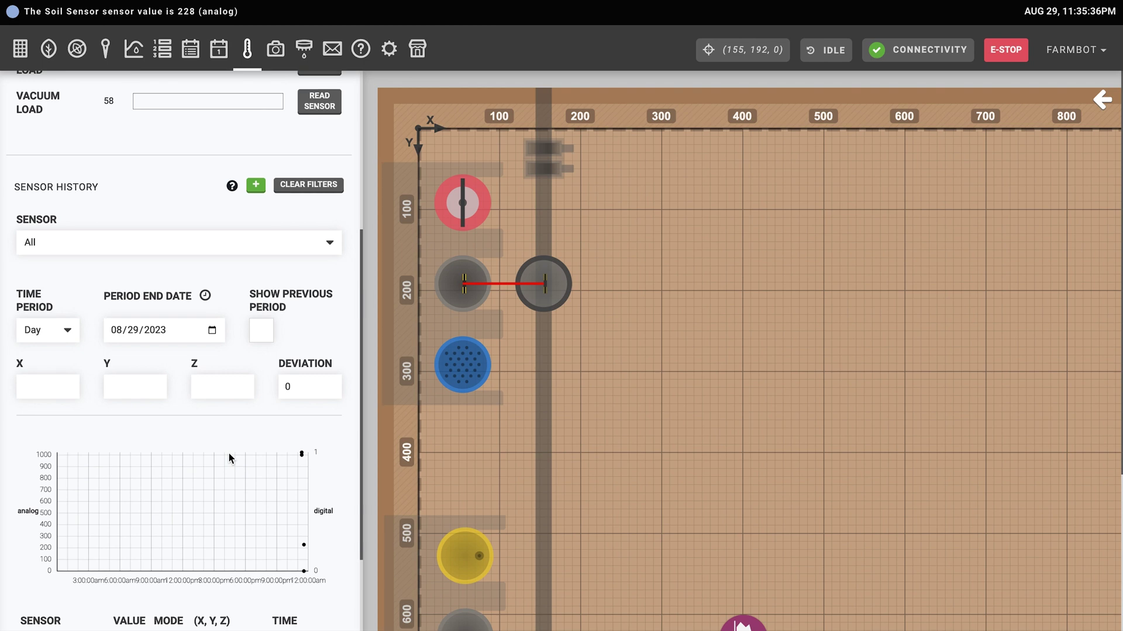
{"action": "left_click", "coordinate": [128, 252]}
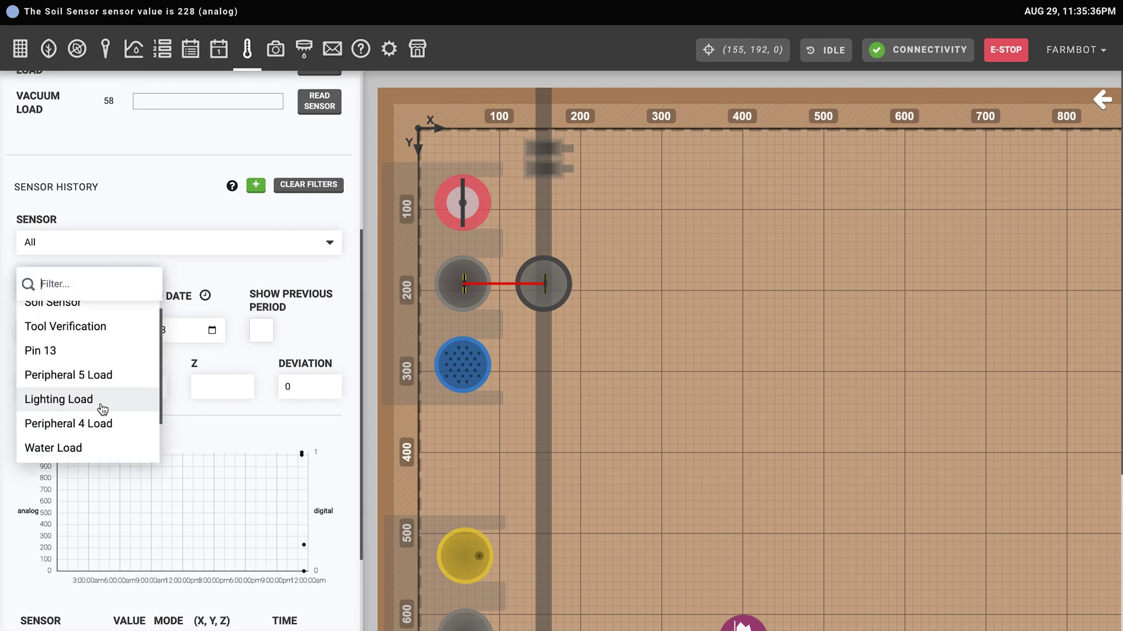
{"action": "left_click", "coordinate": [177, 253]}
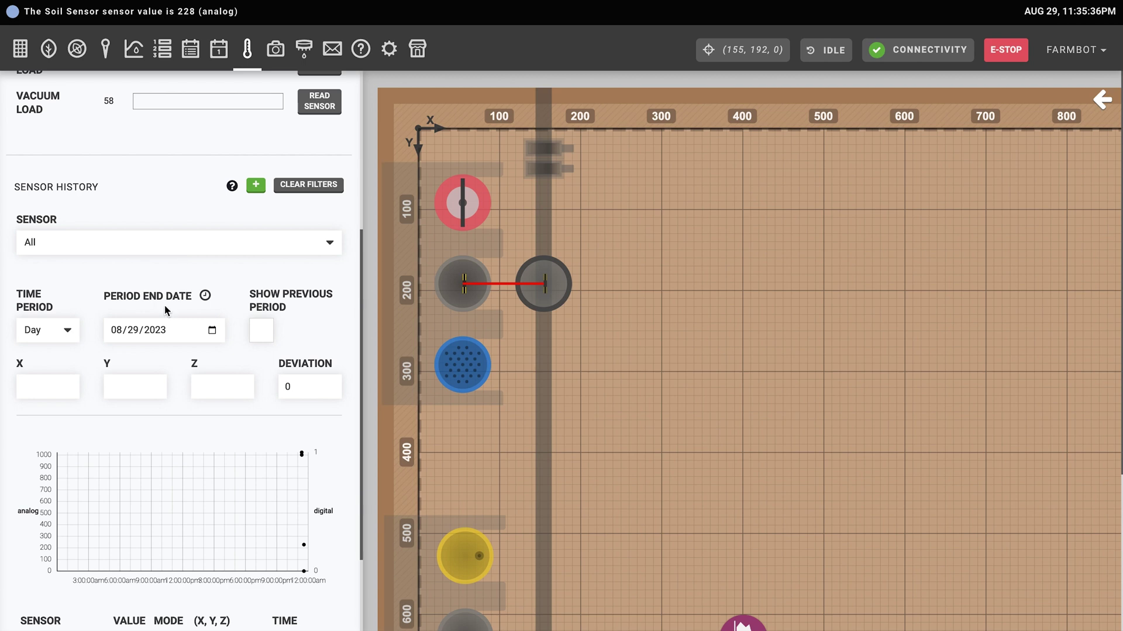
{"action": "left_click", "coordinate": [67, 336]}
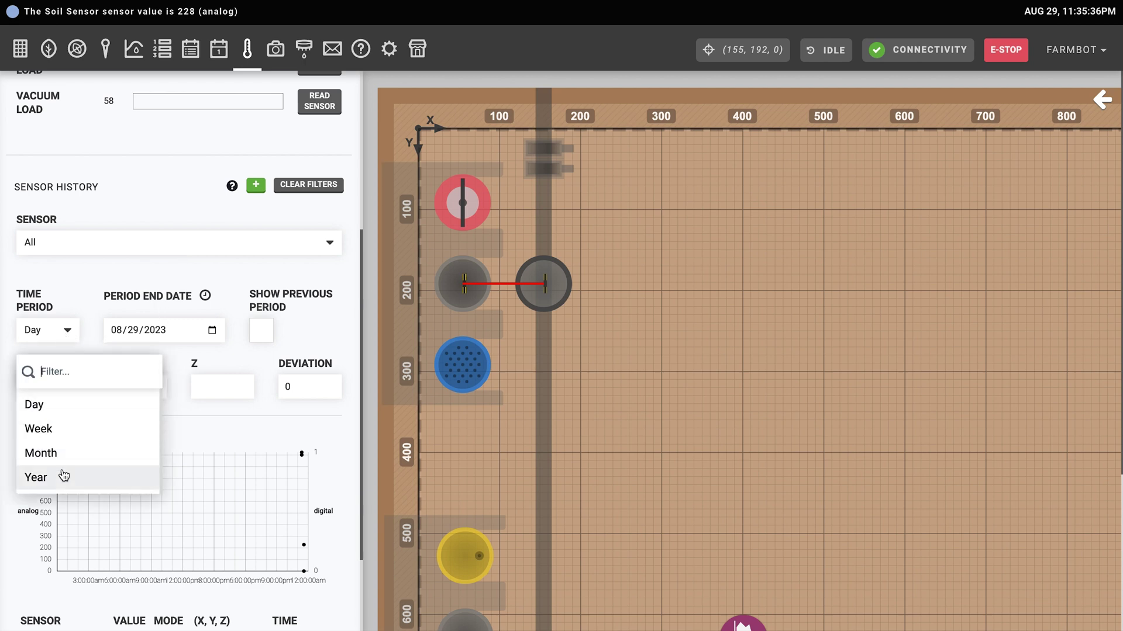
{"action": "left_click", "coordinate": [84, 305]}
{"action": "scroll", "coordinate": [101, 467], "scroll_direction": "down", "scroll_amount": 3}
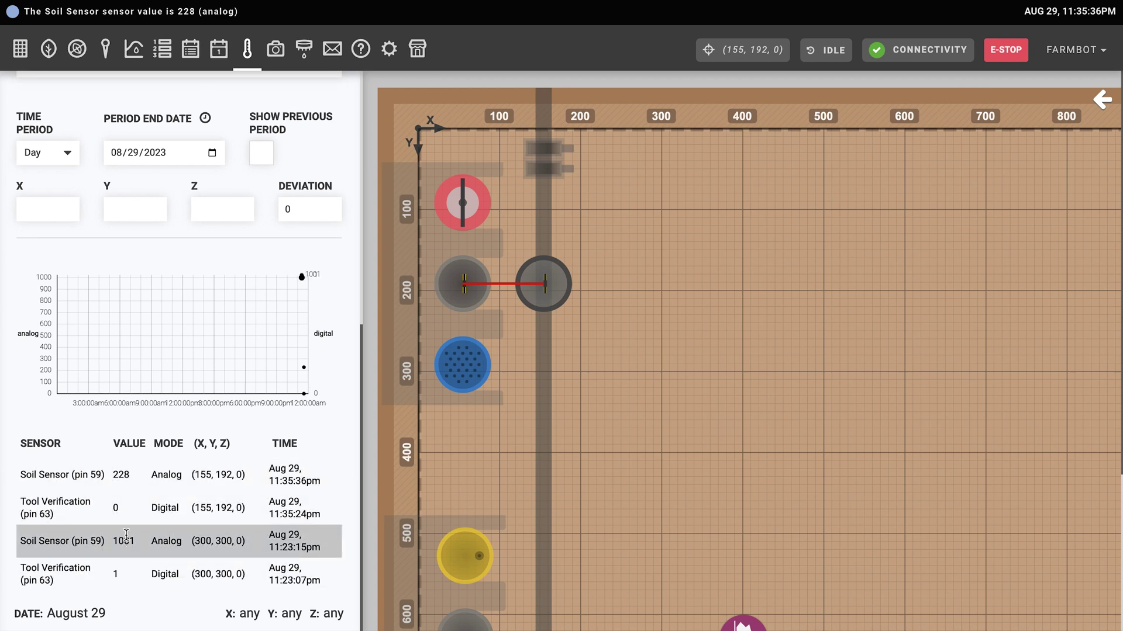
{"action": "scroll", "coordinate": [129, 493], "scroll_direction": "down", "scroll_amount": 1}
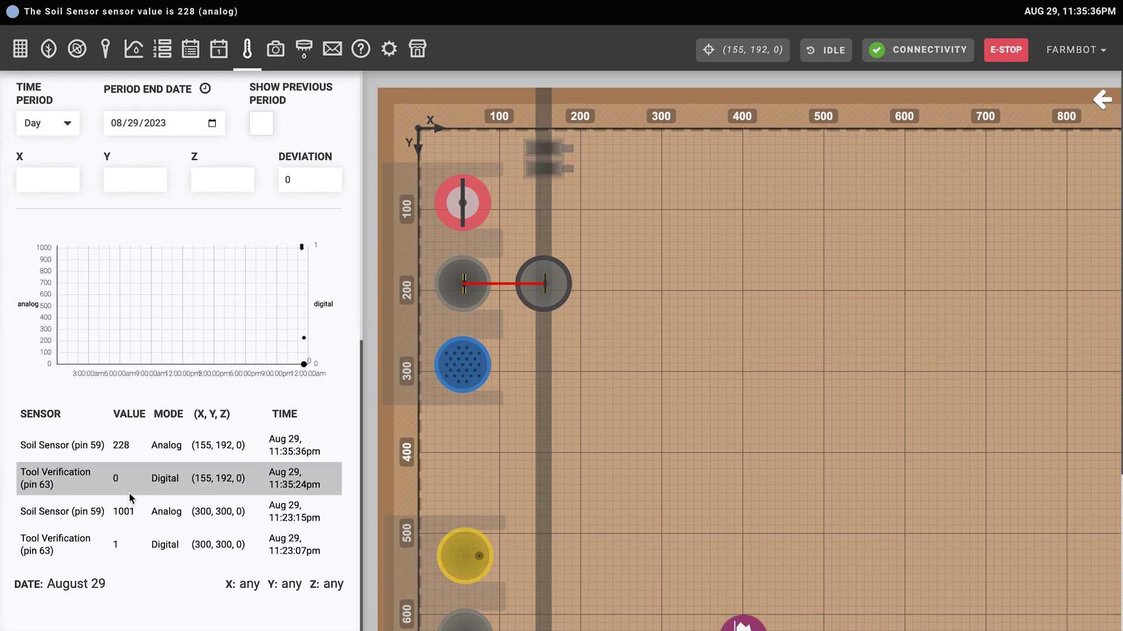